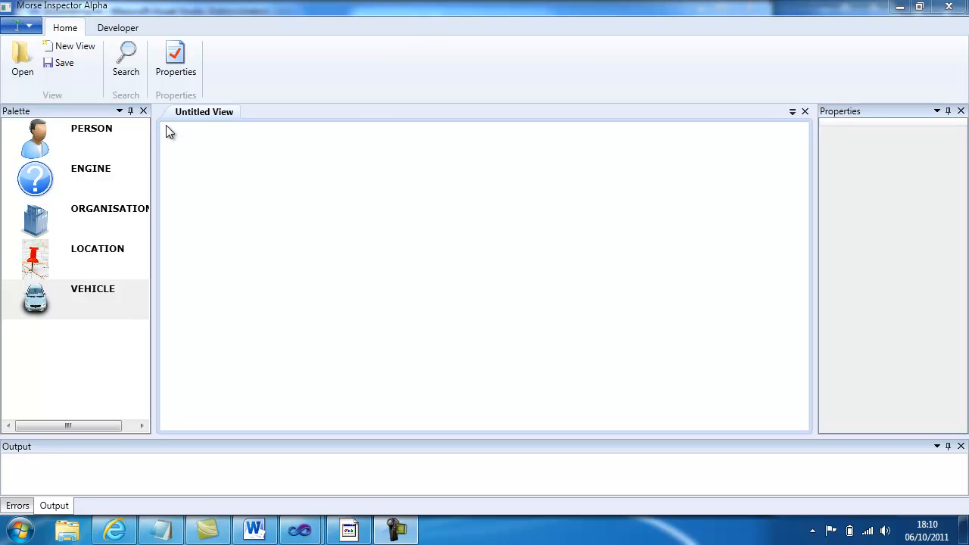
- Create a new search containing a VEHICLE entity with the make set to toyota, and execute it
{"action": "left_click", "coordinate": [121, 72]}
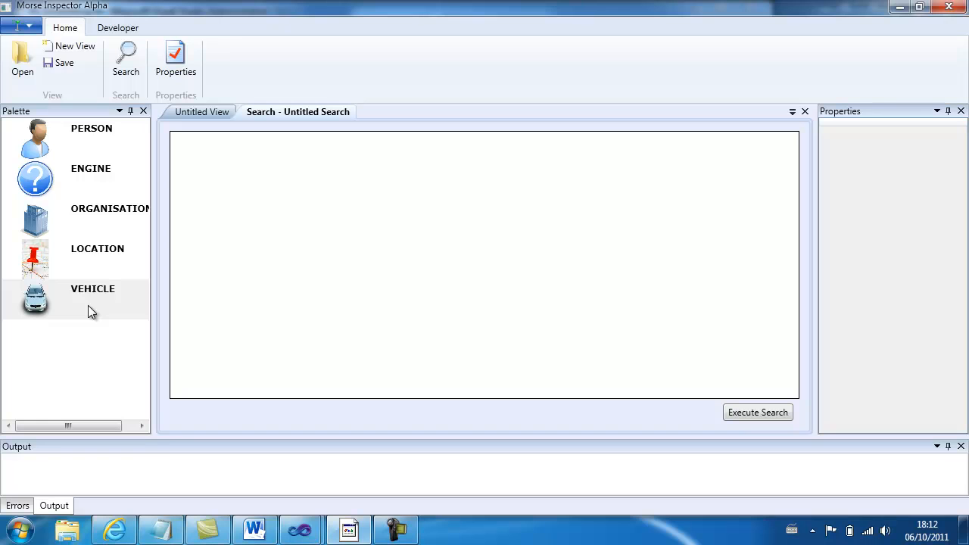
{"action": "left_click_drag", "start_coordinate": [81, 302], "coordinate": [379, 209]}
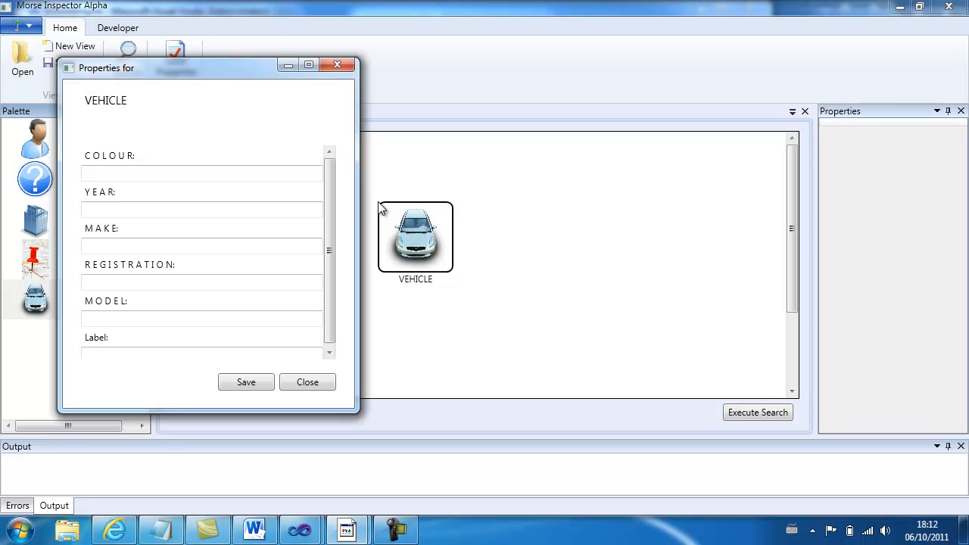
{"action": "left_click", "coordinate": [168, 245]}
{"action": "type", "text": "toy"}
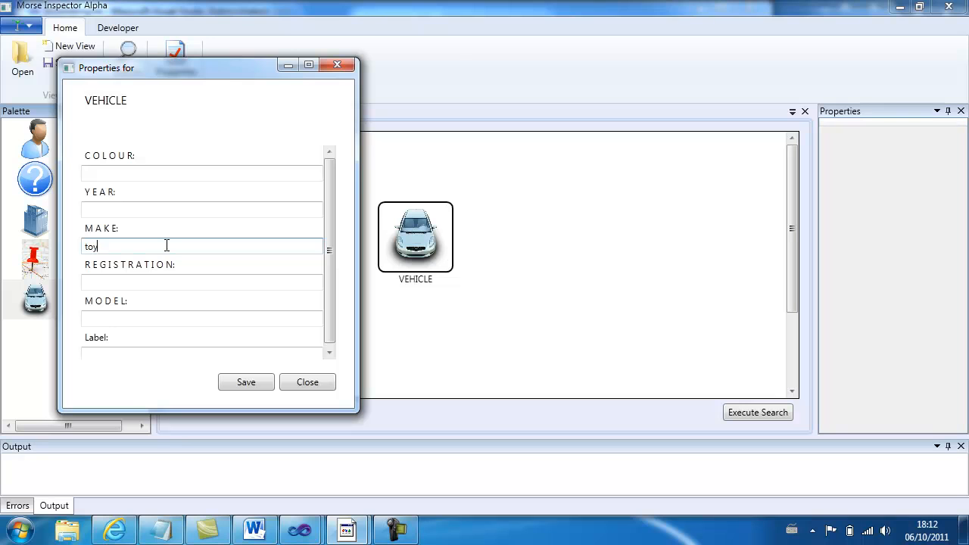
{"action": "type", "text": "ota"}
{"action": "left_click", "coordinate": [237, 384]}
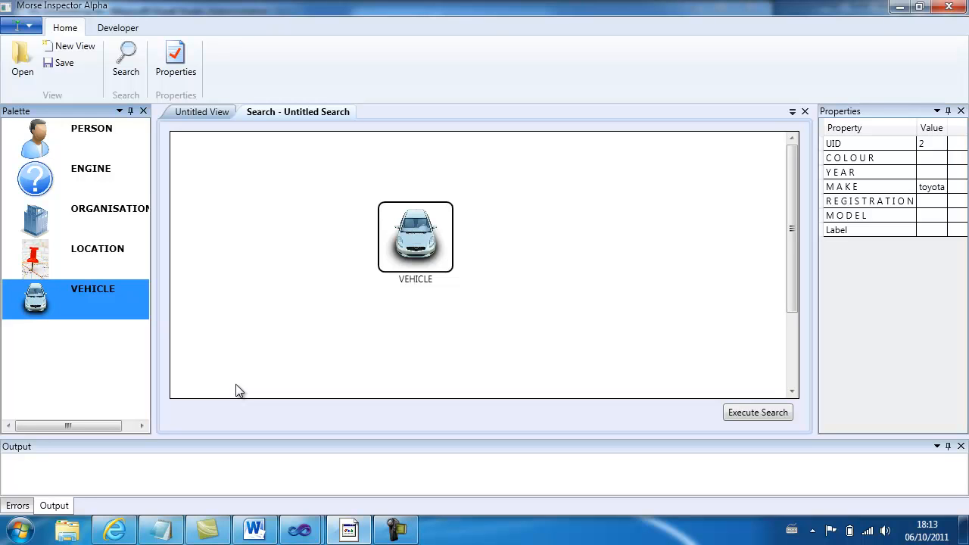
{"action": "left_click", "coordinate": [757, 412]}
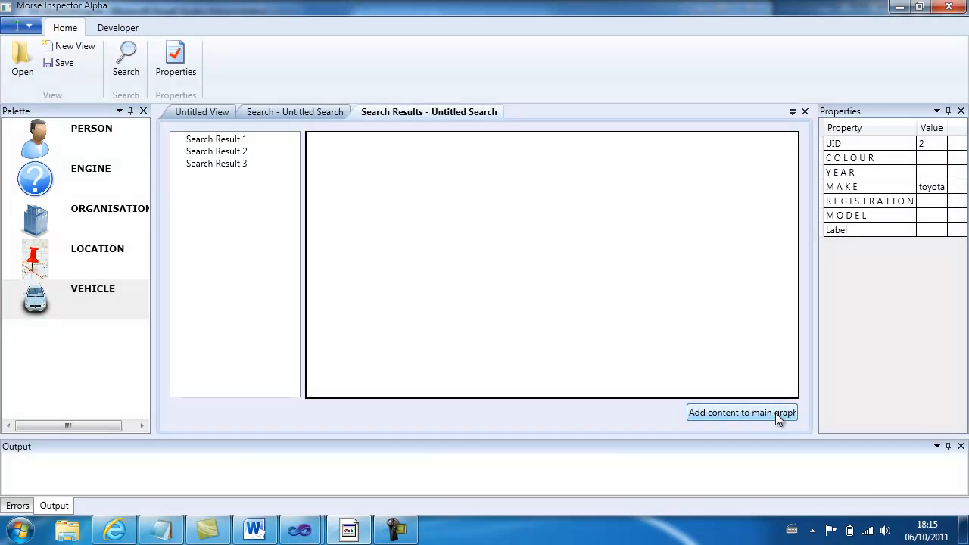
- Review the search results one by one, examining the vehicle properties of Search Result 2 and Search Result 3
{"action": "left_click", "coordinate": [200, 144]}
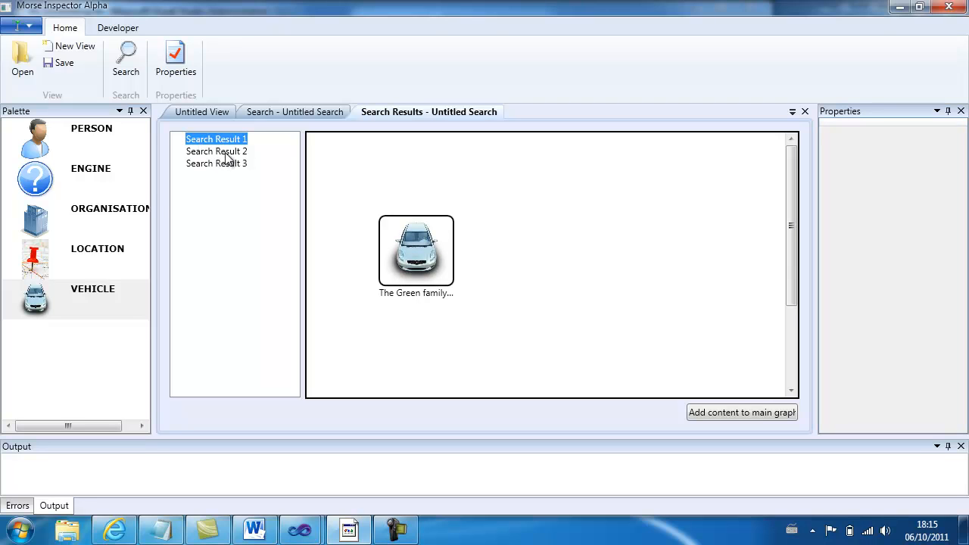
{"action": "left_click", "coordinate": [233, 155]}
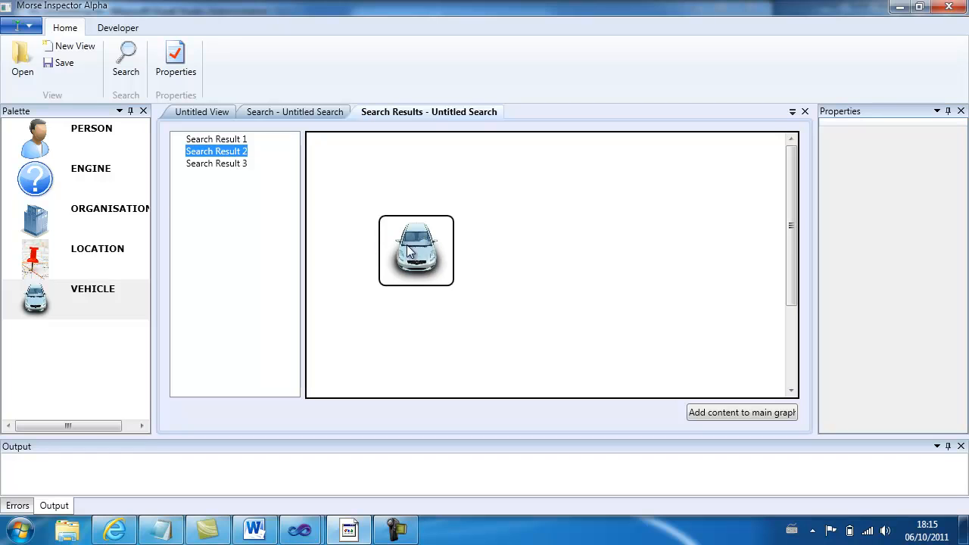
{"action": "left_click", "coordinate": [429, 252]}
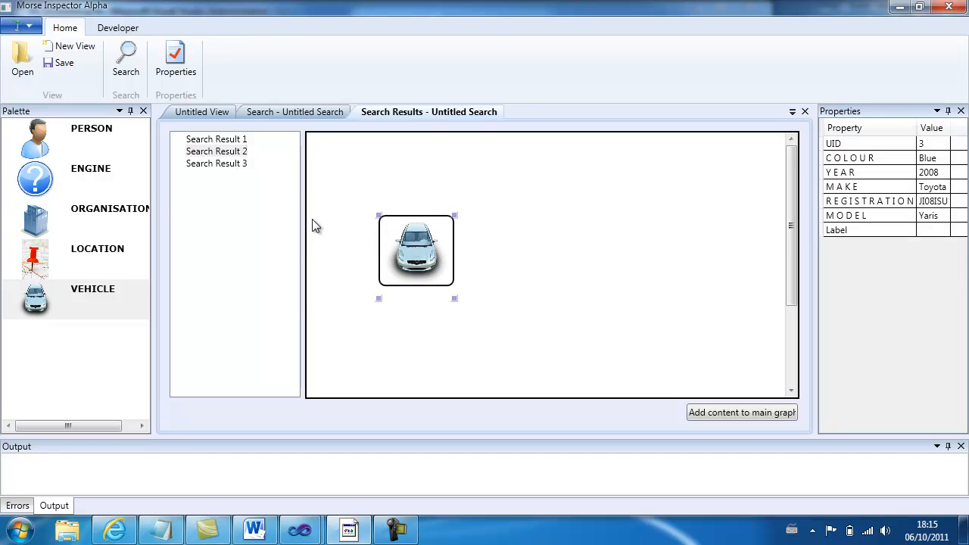
{"action": "left_click", "coordinate": [198, 163]}
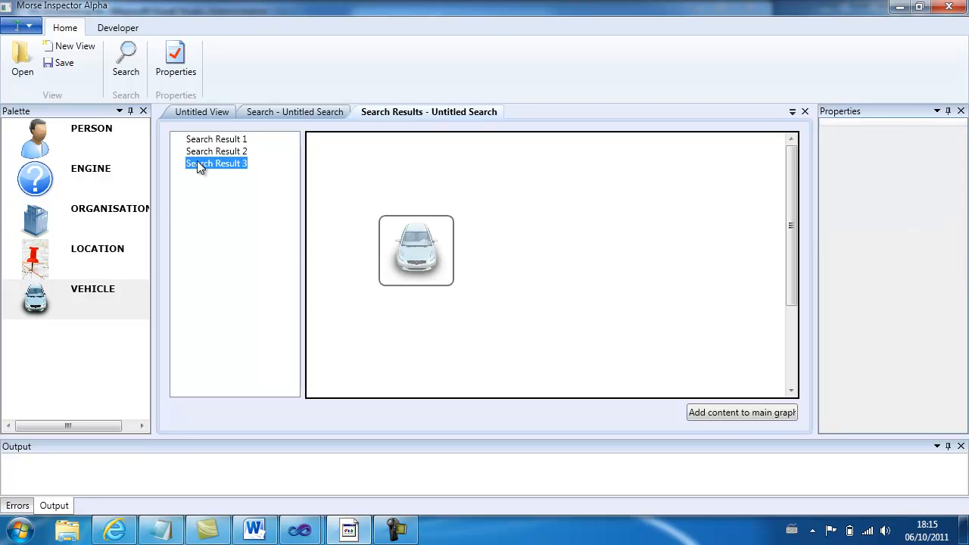
{"action": "left_click", "coordinate": [416, 262]}
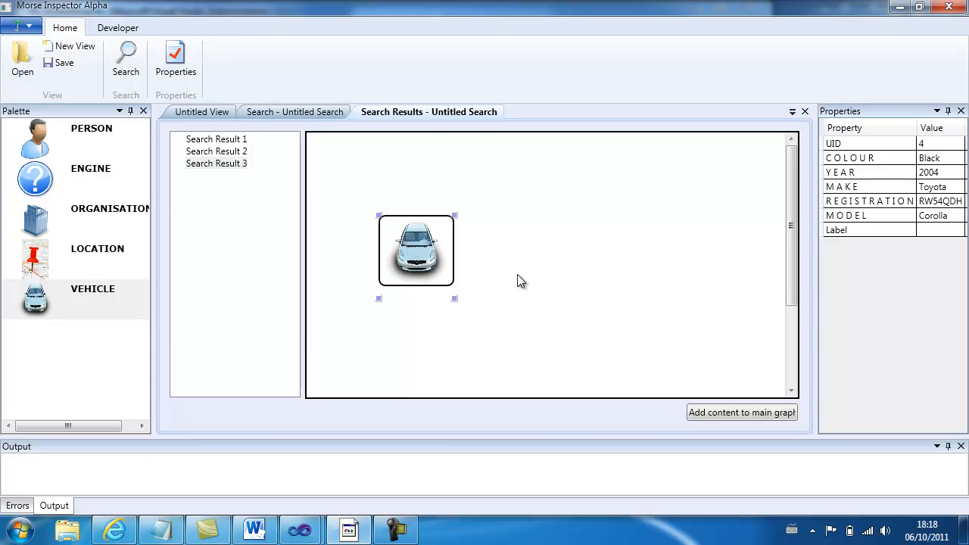
- Add the vehicle from Search Result 1 to the main graph as a new view
{"action": "left_click", "coordinate": [212, 139]}
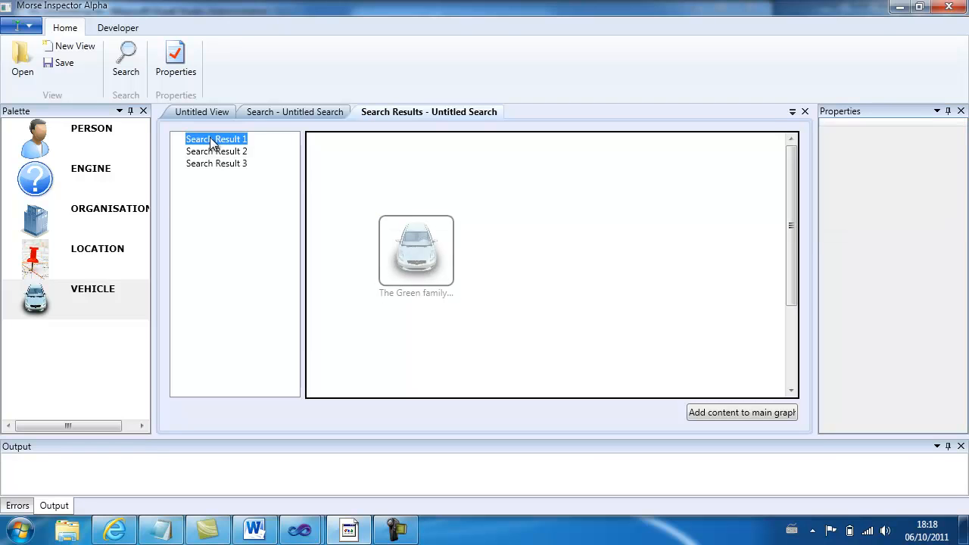
{"action": "left_click", "coordinate": [430, 262]}
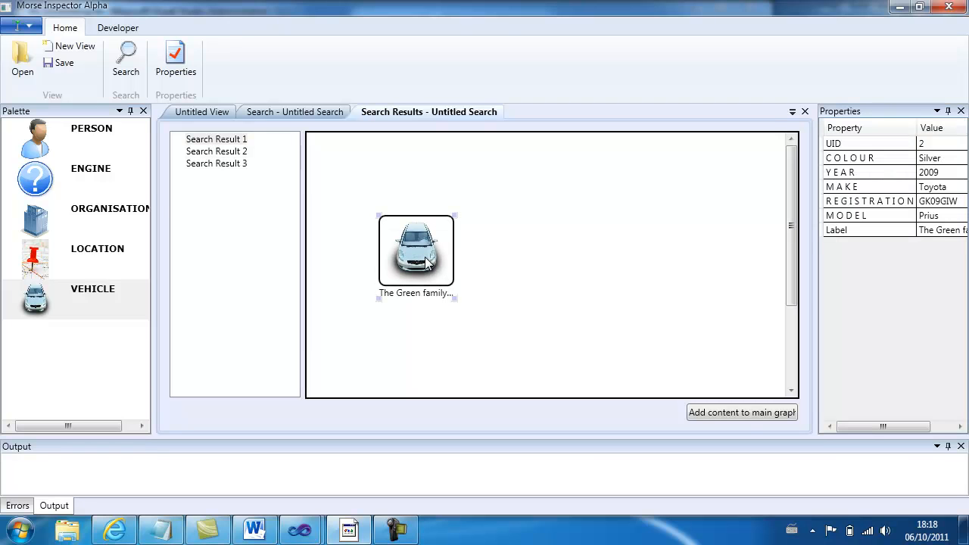
{"action": "left_click", "coordinate": [741, 413]}
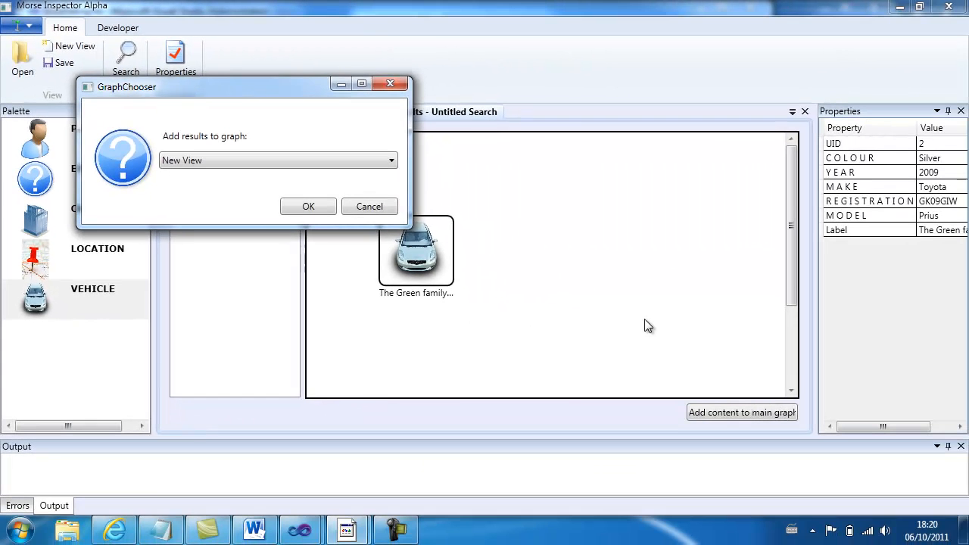
{"action": "left_click", "coordinate": [297, 212]}
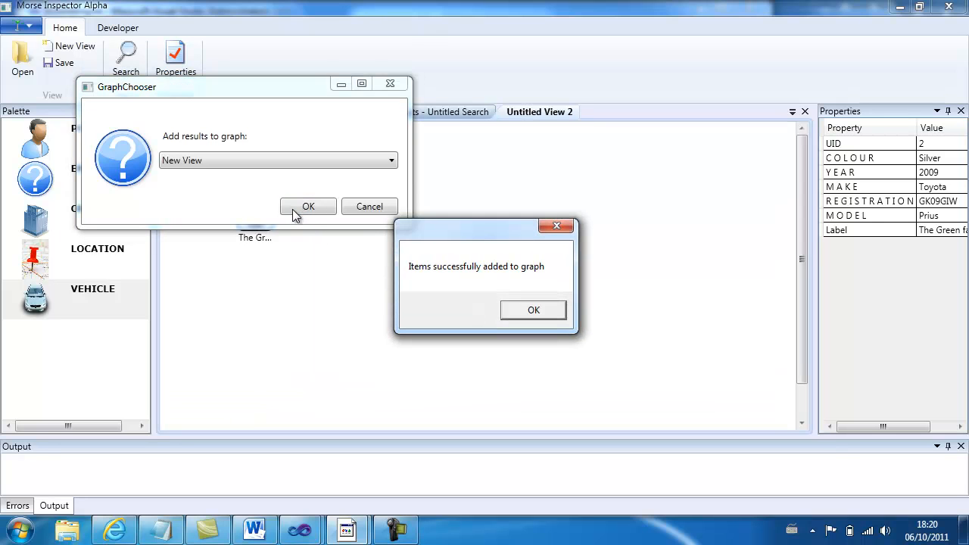
{"action": "left_click", "coordinate": [552, 311]}
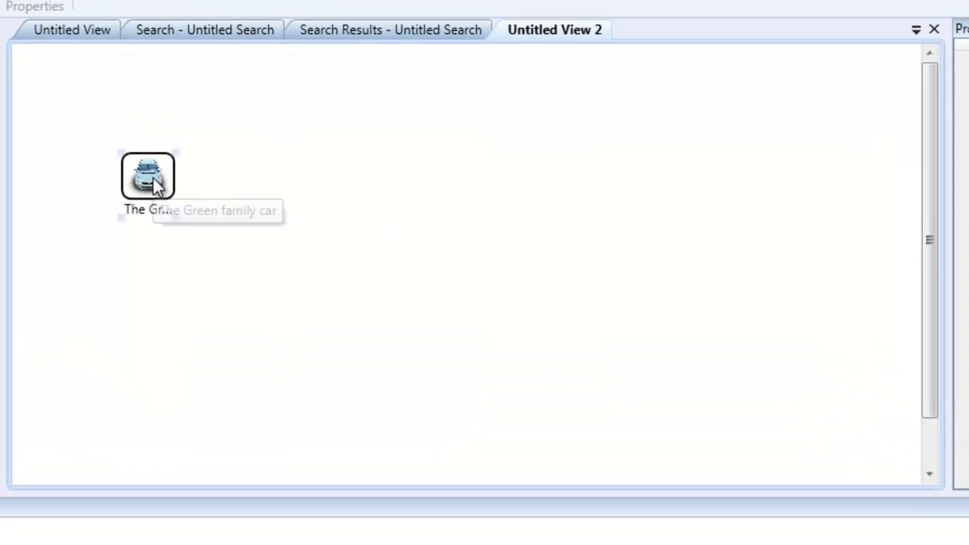
- Expand the vehicle entity to bring in its linked entities, and apply Layout Graph to the view
{"action": "right_click", "coordinate": [152, 179]}
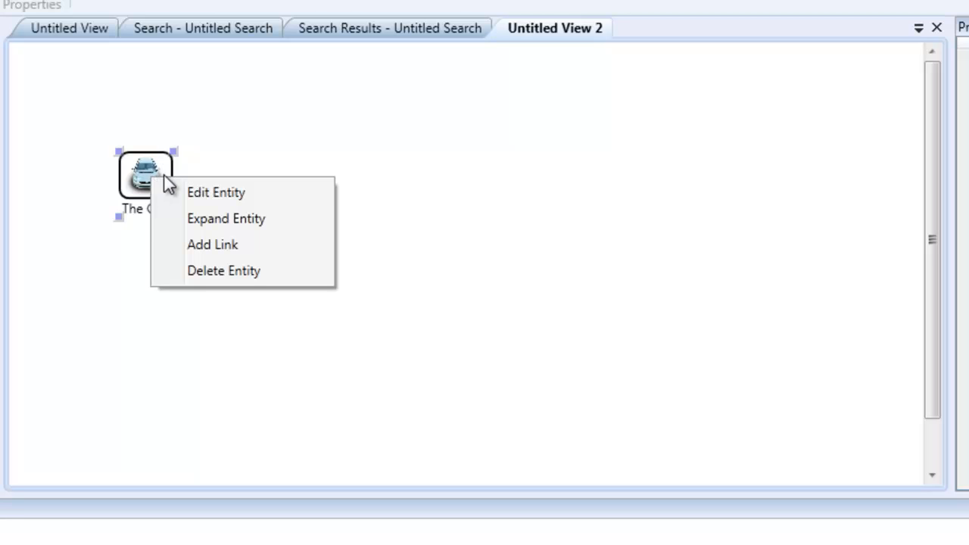
{"action": "left_click", "coordinate": [227, 218]}
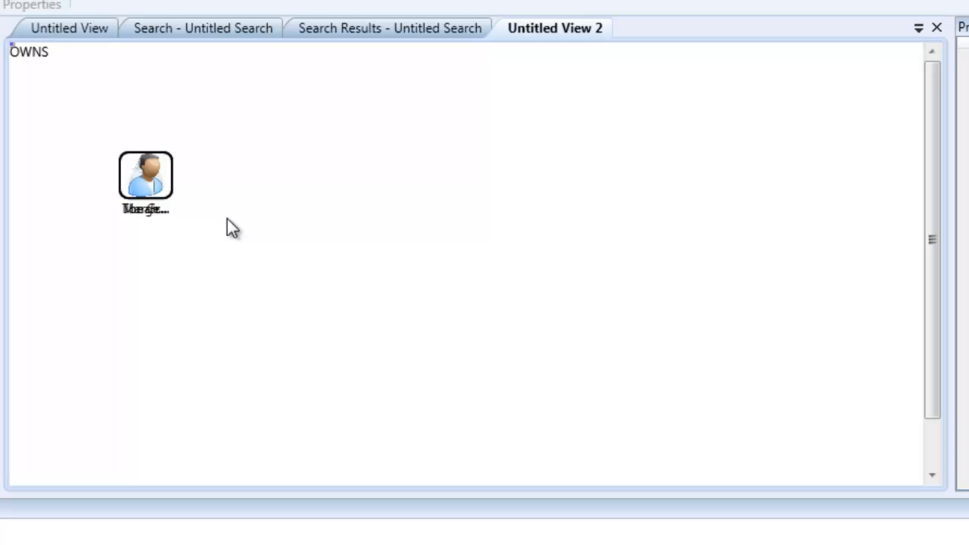
{"action": "right_click", "coordinate": [319, 202]}
{"action": "left_click", "coordinate": [349, 223]}
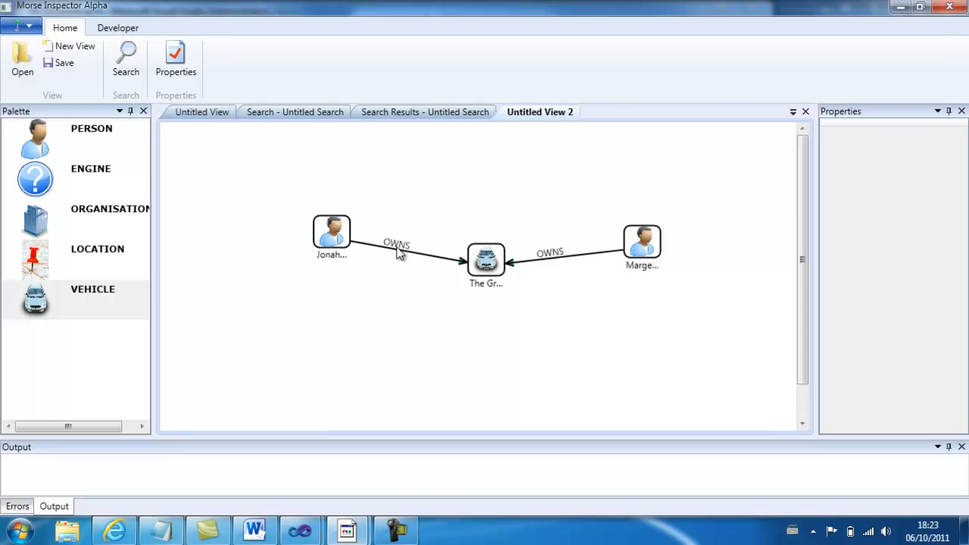
- Enlarge the vehicle and both person entities that own it, keeping the three spaced apart
{"action": "left_click", "coordinate": [331, 235]}
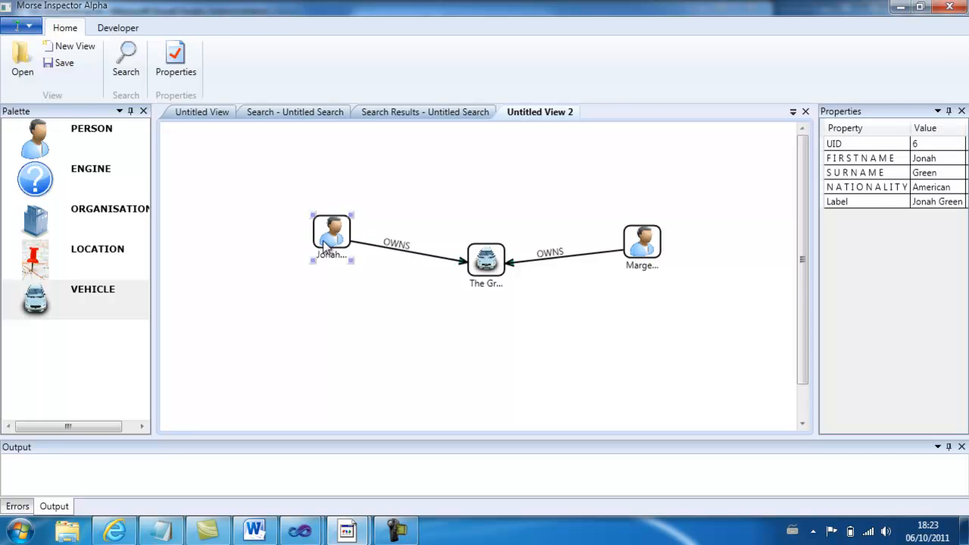
{"action": "left_click_drag", "start_coordinate": [306, 262], "coordinate": [269, 295]}
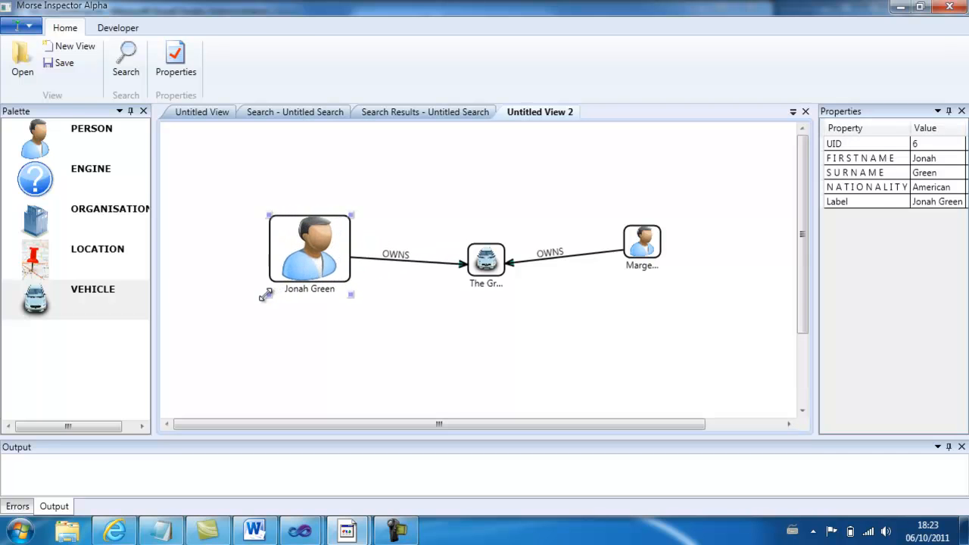
{"action": "left_click", "coordinate": [490, 260]}
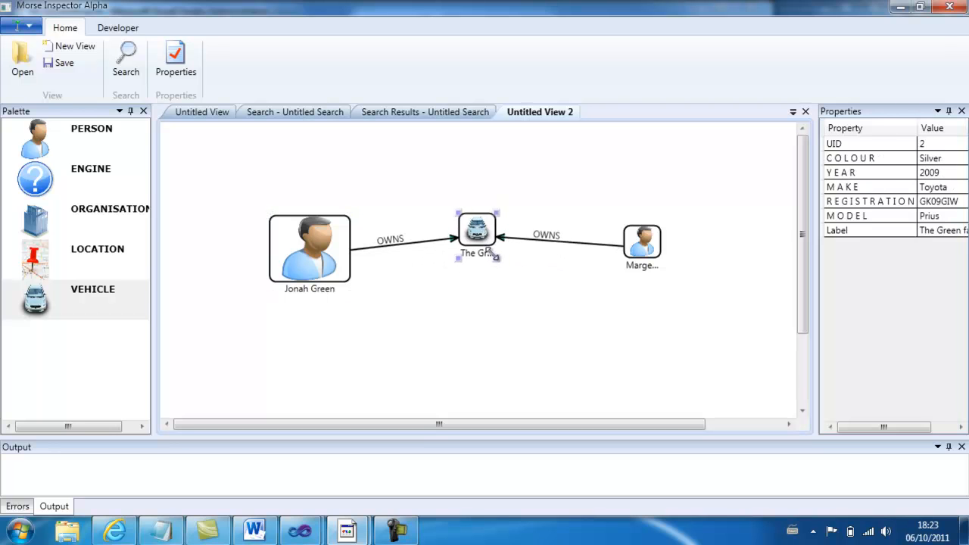
{"action": "left_click_drag", "start_coordinate": [502, 274], "coordinate": [567, 319]}
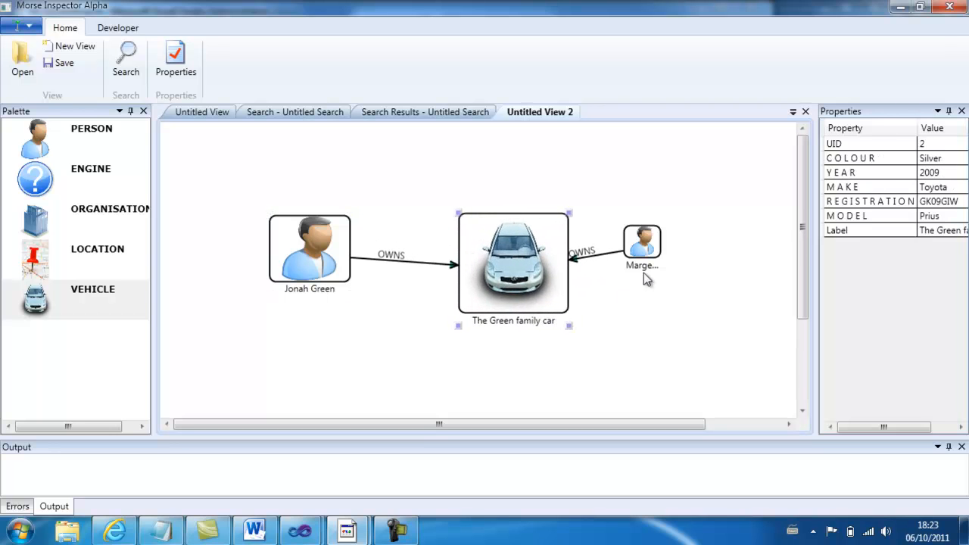
{"action": "left_click_drag", "start_coordinate": [643, 241], "coordinate": [742, 286]}
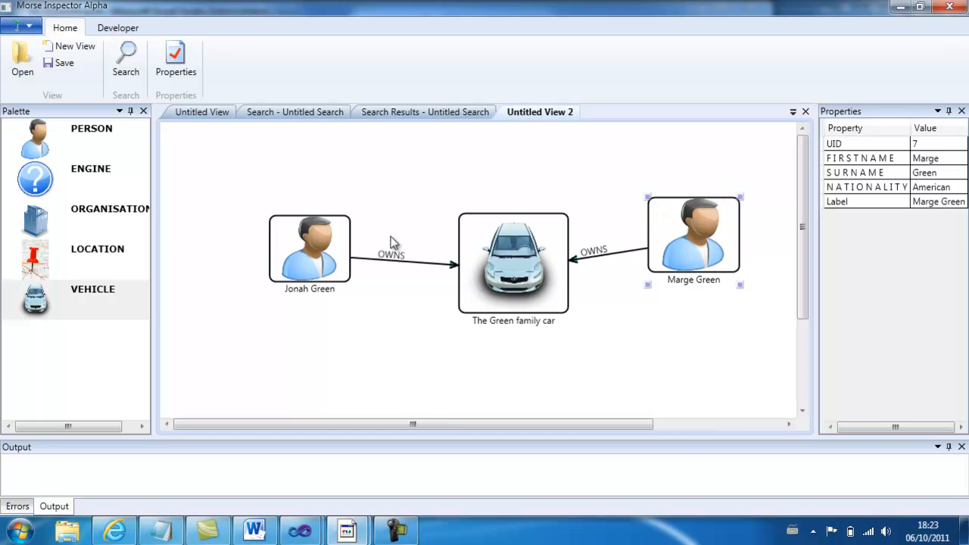
- Expand the left-hand owner and spread the stacked organisation, person and location entities around the graph
{"action": "right_click", "coordinate": [305, 246]}
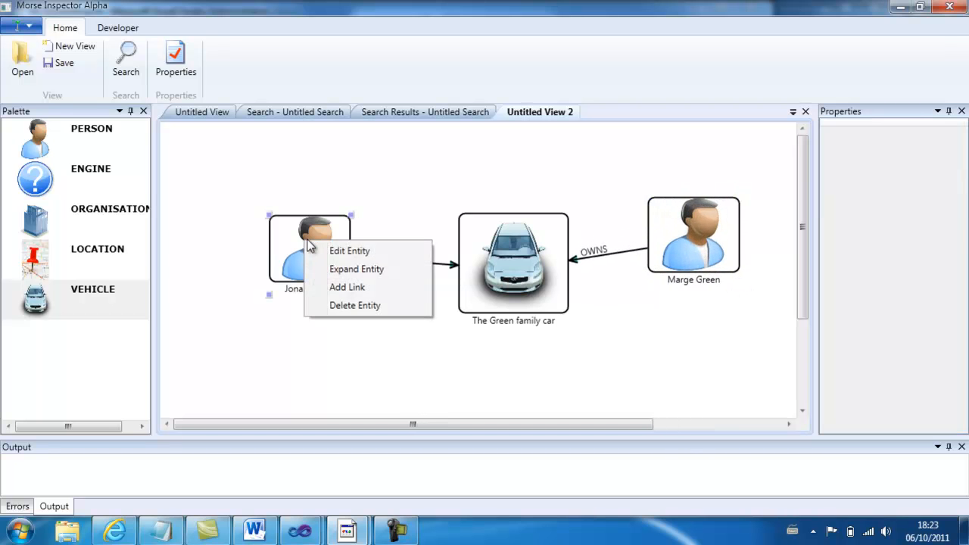
{"action": "left_click", "coordinate": [357, 270]}
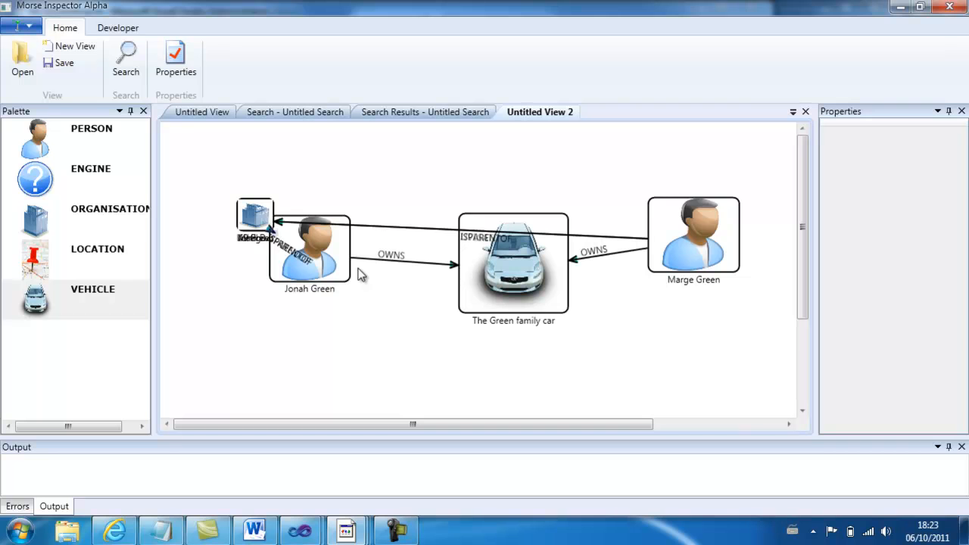
{"action": "left_click", "coordinate": [246, 217]}
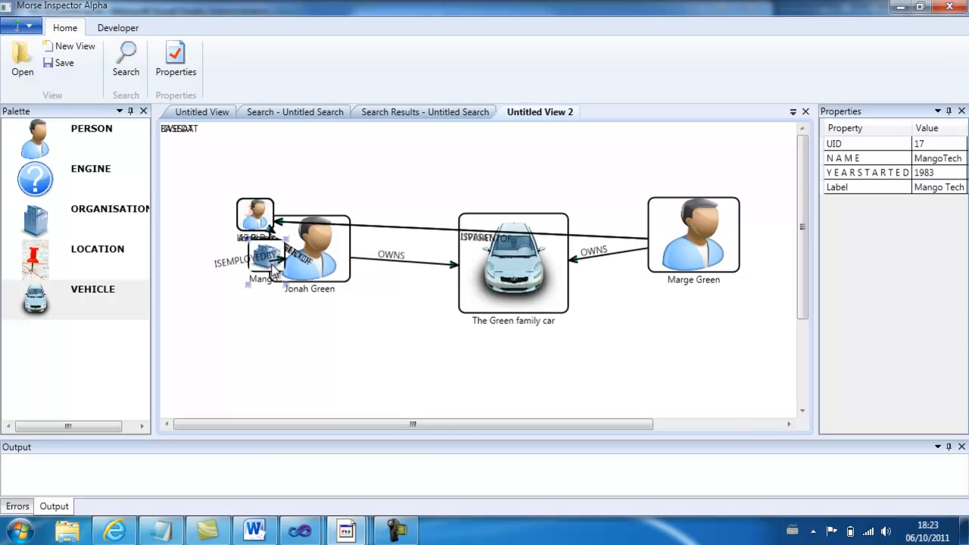
{"action": "left_click", "coordinate": [238, 224]}
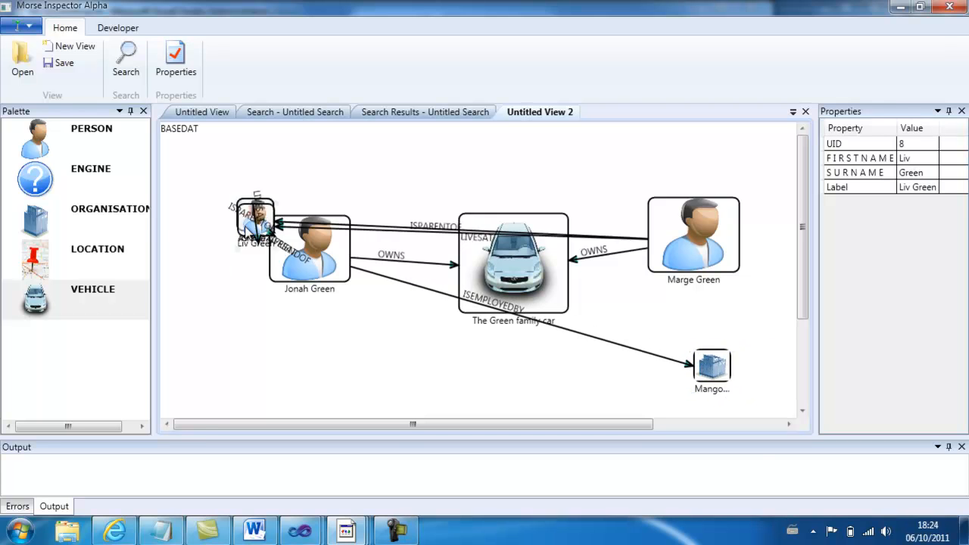
{"action": "left_click_drag", "start_coordinate": [261, 223], "coordinate": [314, 371]}
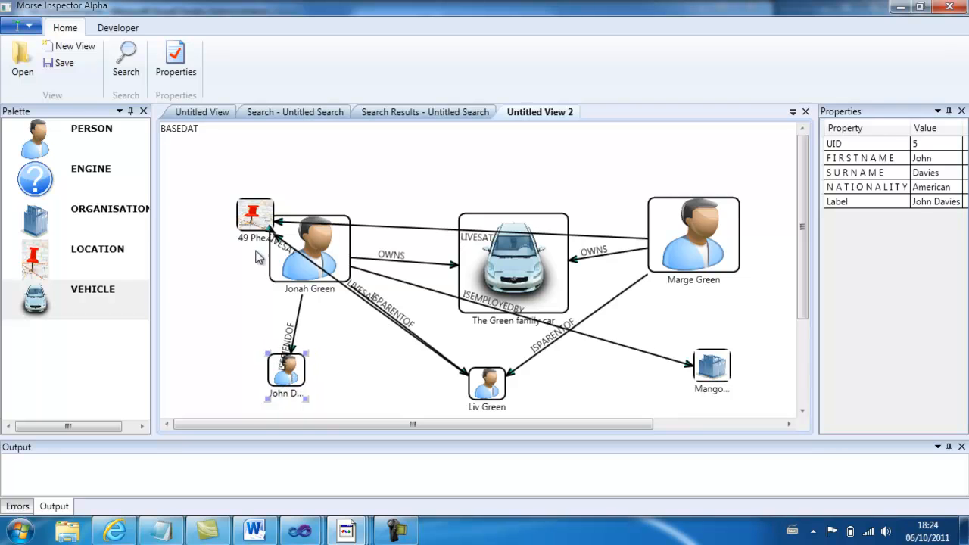
{"action": "left_click_drag", "start_coordinate": [251, 225], "coordinate": [746, 320]}
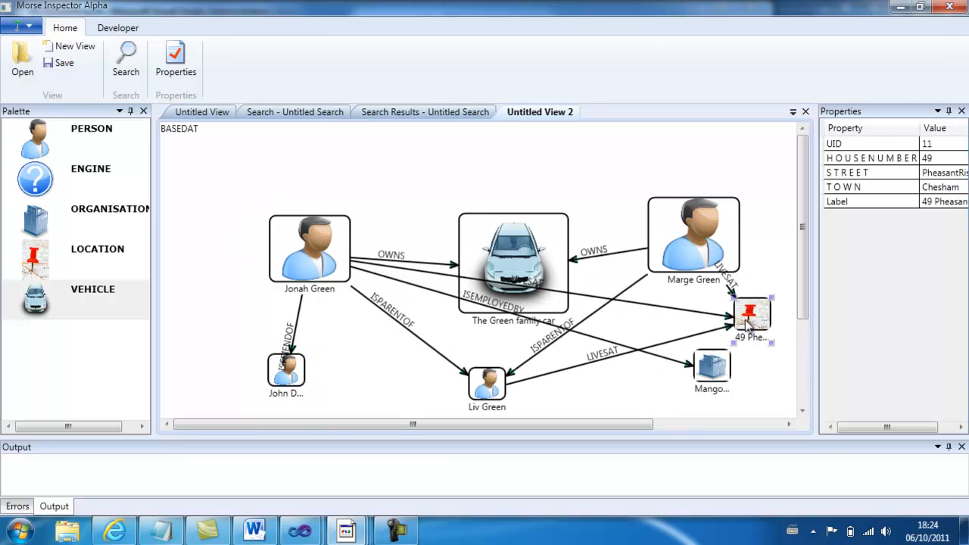
- Reposition both owners, the vehicle and the owners' child entity to open up space in the graph
{"action": "left_click_drag", "start_coordinate": [677, 241], "coordinate": [654, 191]}
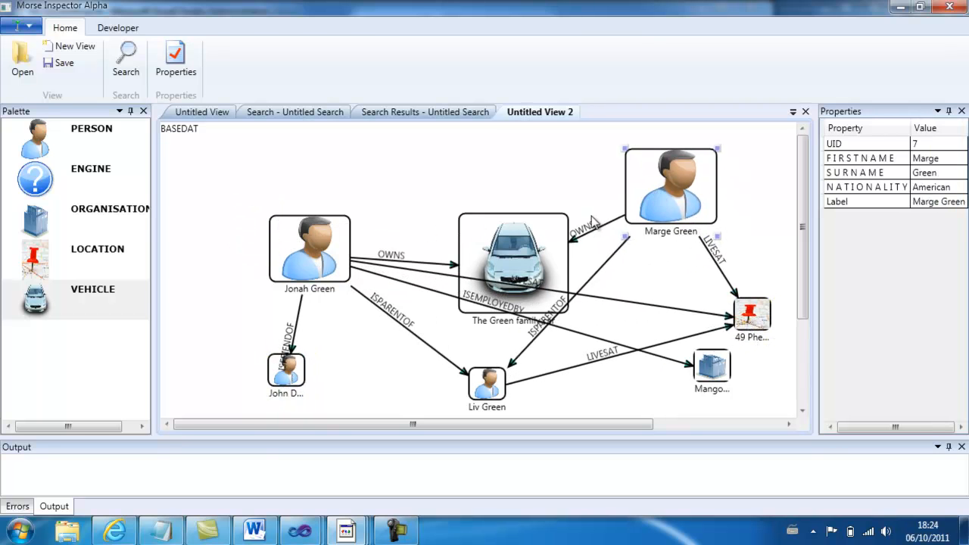
{"action": "left_click_drag", "start_coordinate": [497, 239], "coordinate": [457, 187]}
{"action": "left_click_drag", "start_coordinate": [286, 237], "coordinate": [194, 201]}
{"action": "left_click_drag", "start_coordinate": [503, 388], "coordinate": [407, 388]}
- Move Mango Tech to the middle and the location entity below the right-hand owner, enlarging both
{"action": "left_click_drag", "start_coordinate": [726, 382], "coordinate": [400, 317]}
{"action": "left_click_drag", "start_coordinate": [765, 327], "coordinate": [684, 391]}
{"action": "left_click_drag", "start_coordinate": [398, 315], "coordinate": [429, 346]}
{"action": "left_click_drag", "start_coordinate": [387, 390], "coordinate": [405, 391]}
{"action": "scroll", "coordinate": [416, 381], "scroll_direction": "down", "scroll_amount": 5}
{"action": "scroll", "coordinate": [416, 381], "scroll_direction": "up", "scroll_amount": 5}
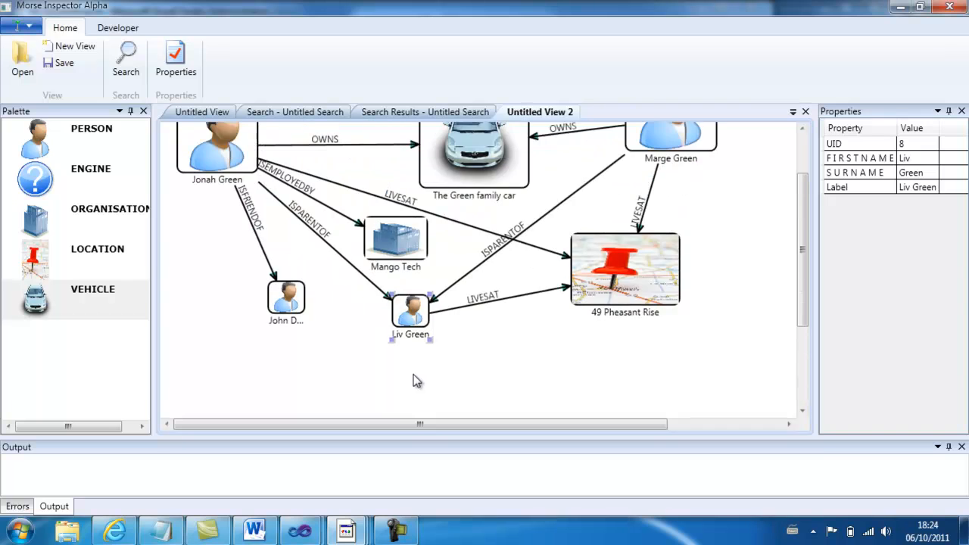
- Enlarge the friend entity below the left-hand owner and move Mango Tech up between that owner and the vehicle
{"action": "left_click", "coordinate": [301, 322]}
{"action": "left_click_drag", "start_coordinate": [306, 363], "coordinate": [359, 442]}
{"action": "left_click_drag", "start_coordinate": [334, 402], "coordinate": [261, 359]}
{"action": "mouse_move", "coordinate": [409, 393]}
{"action": "left_mouse_down"}
{"action": "mouse_move", "coordinate": [428, 390]}
{"action": "mouse_move", "coordinate": [418, 404]}
{"action": "left_mouse_up"}
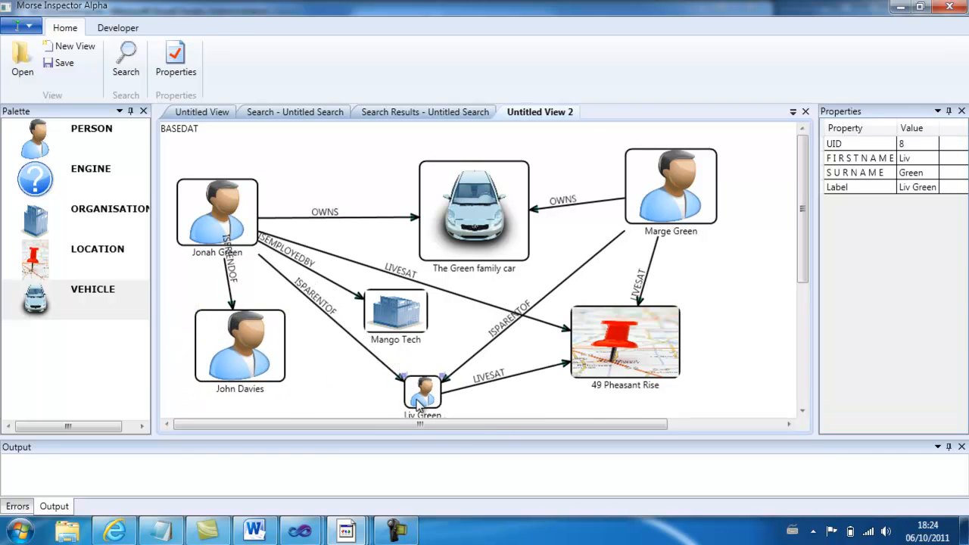
{"action": "left_click_drag", "start_coordinate": [390, 339], "coordinate": [326, 185]}
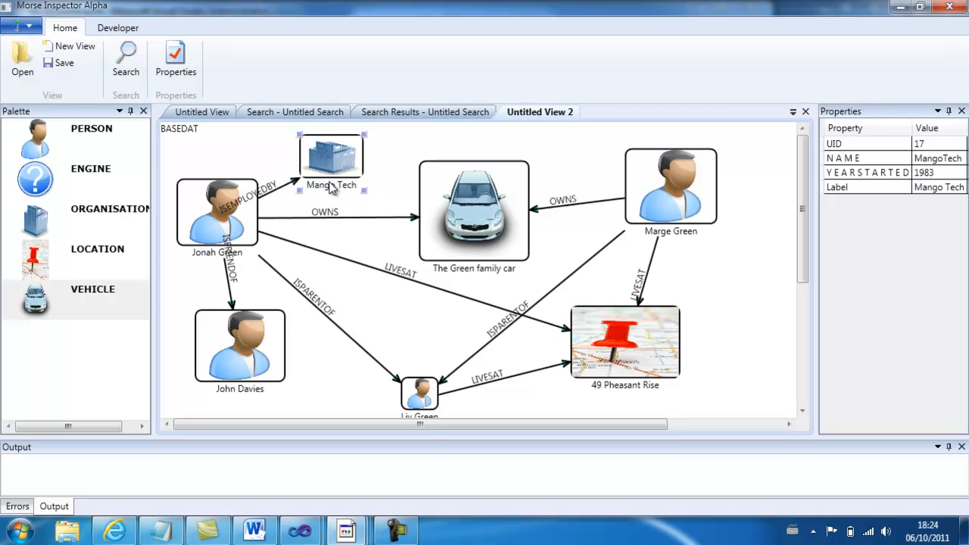
- Apply Layout Graph to the view again and spread the entities outward around the left-hand owner to reduce overlaps
{"action": "right_click", "coordinate": [743, 309]}
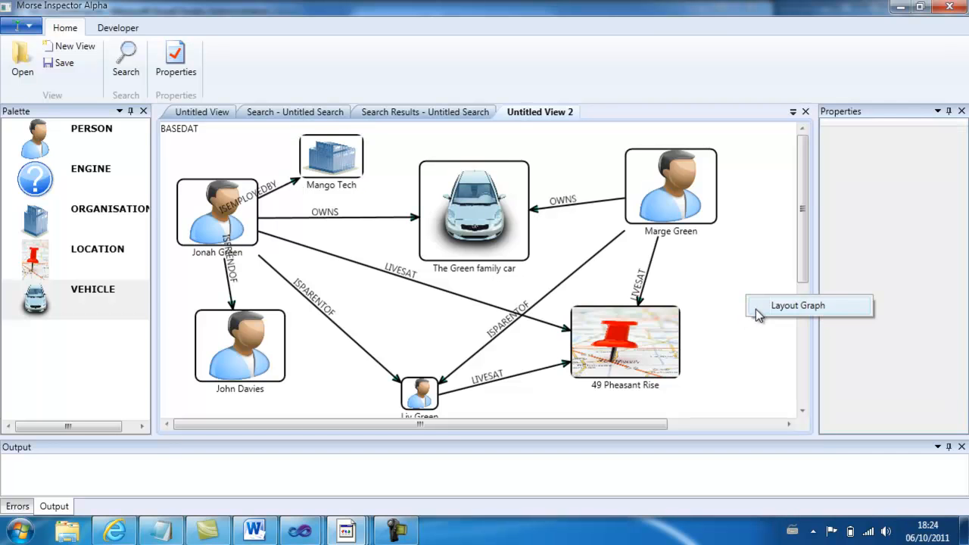
{"action": "left_click", "coordinate": [754, 309]}
{"action": "left_click_drag", "start_coordinate": [603, 250], "coordinate": [726, 198]}
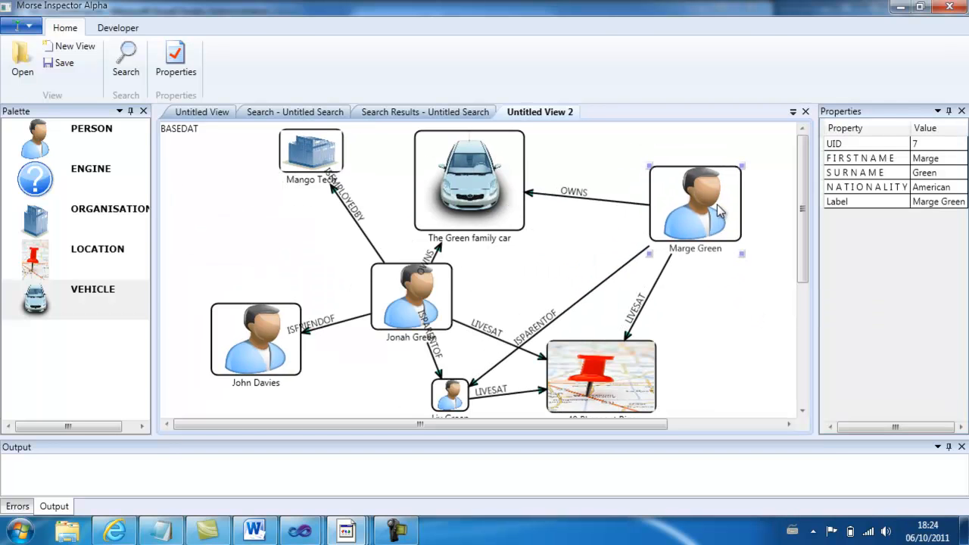
{"action": "left_click_drag", "start_coordinate": [595, 367], "coordinate": [683, 348]}
{"action": "left_click_drag", "start_coordinate": [312, 158], "coordinate": [268, 203]}
{"action": "left_click_drag", "start_coordinate": [238, 320], "coordinate": [210, 341]}
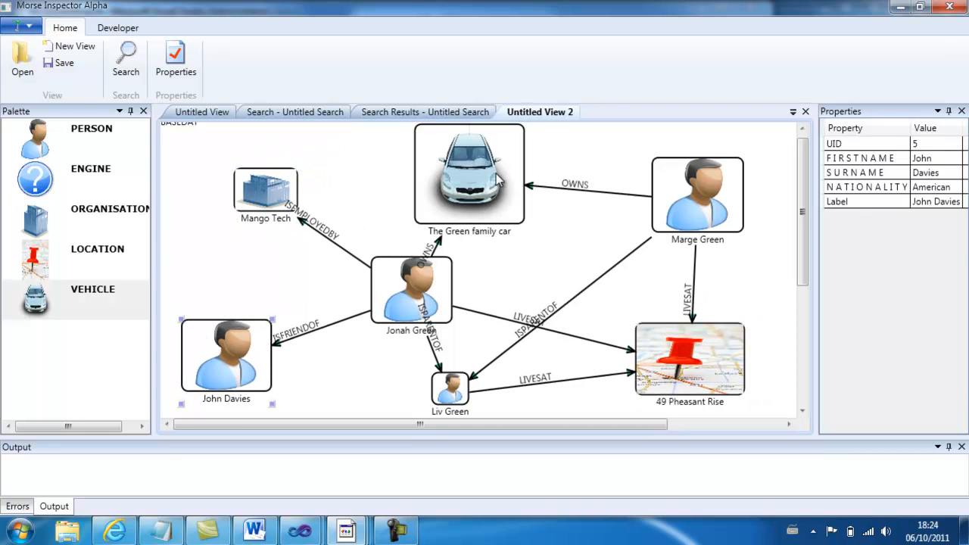
{"action": "left_click_drag", "start_coordinate": [500, 182], "coordinate": [541, 181]}
{"action": "left_click_drag", "start_coordinate": [437, 393], "coordinate": [388, 403]}
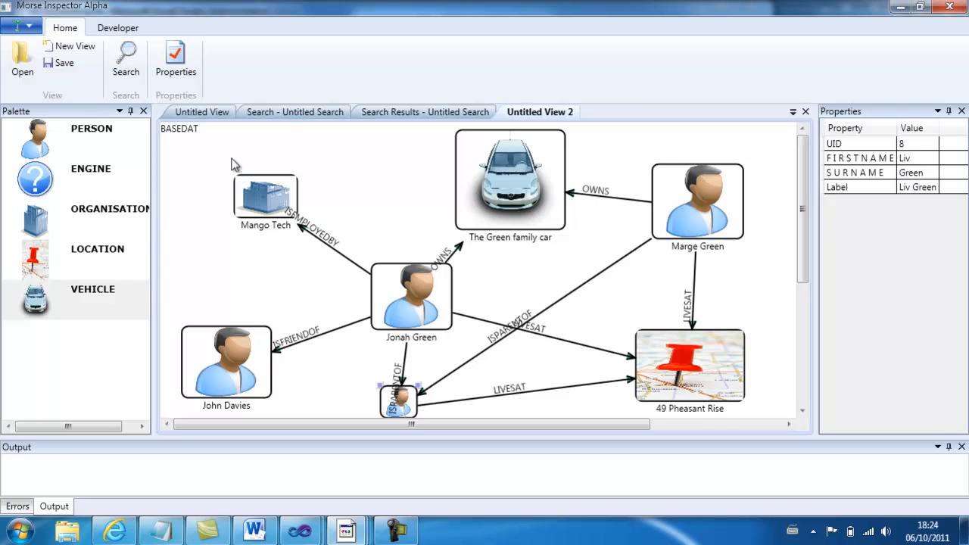